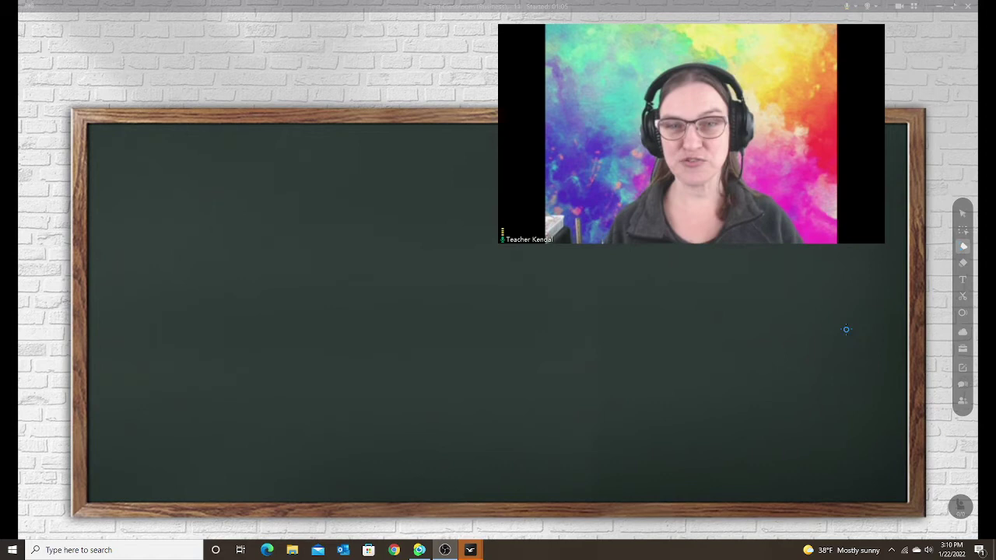
Draw a blue curly brace beside the classroom toolbar and an arrow pointing at the class notes tool.
mouse_move(943, 197)
left_mouse_down()
mouse_move(920, 222)
mouse_move(896, 299)
mouse_move(932, 412)
mouse_move(943, 414)
left_mouse_up()
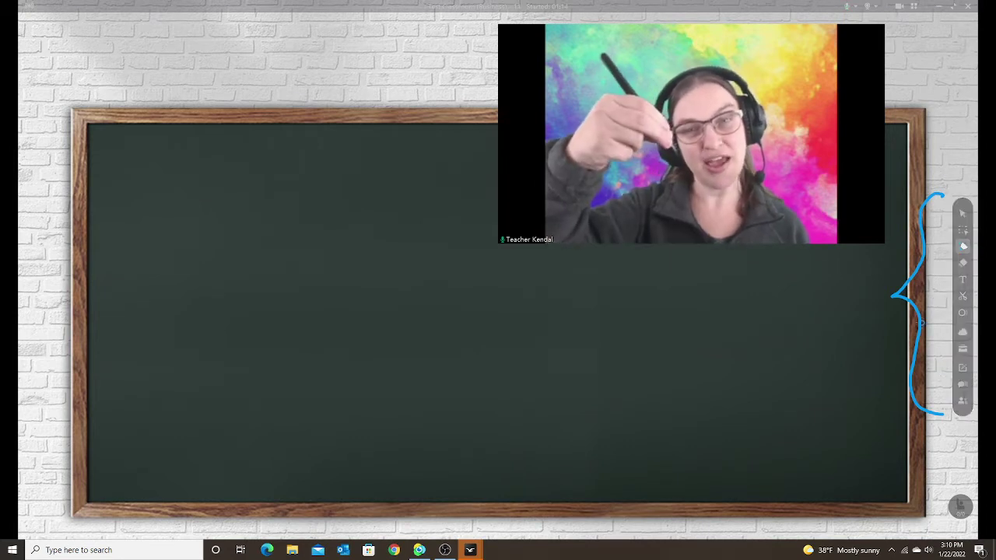
mouse_move(863, 379)
left_mouse_down()
mouse_move(943, 370)
mouse_move(931, 366)
mouse_move(944, 375)
left_mouse_up()
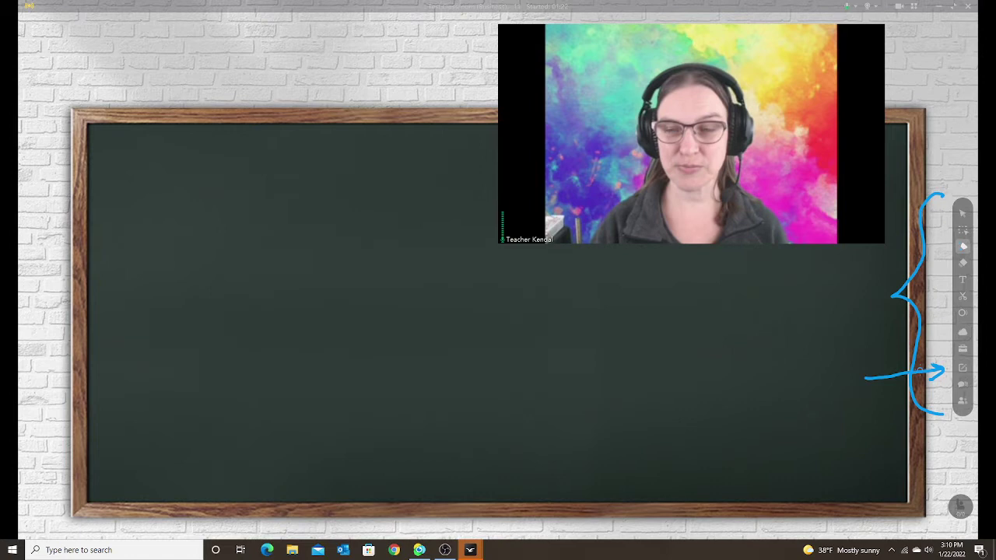
Capture the blackboard as a class note captioned "Hello", moving the video window clear of the notes, and close the notes.
left_click(963, 368)
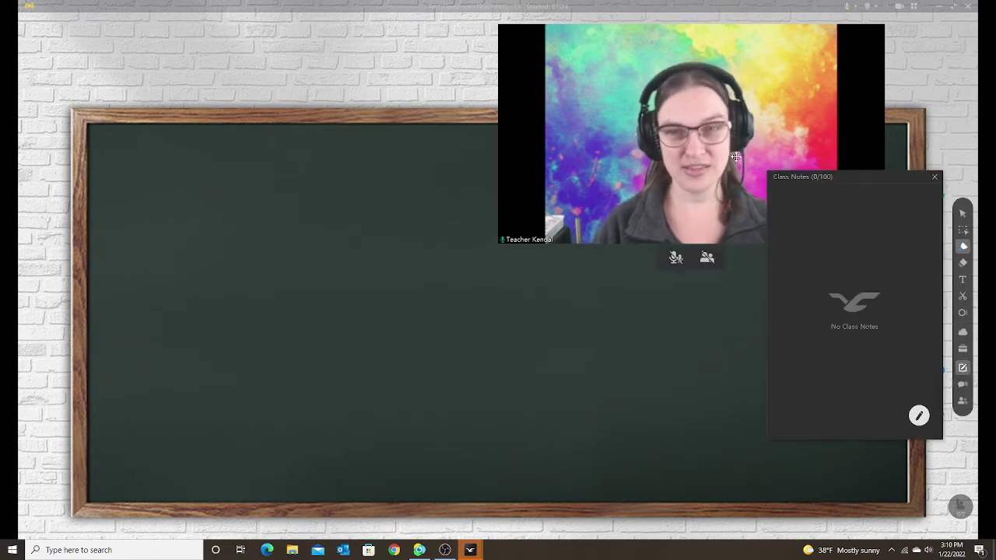
left_click_drag(841, 253, 692, 254)
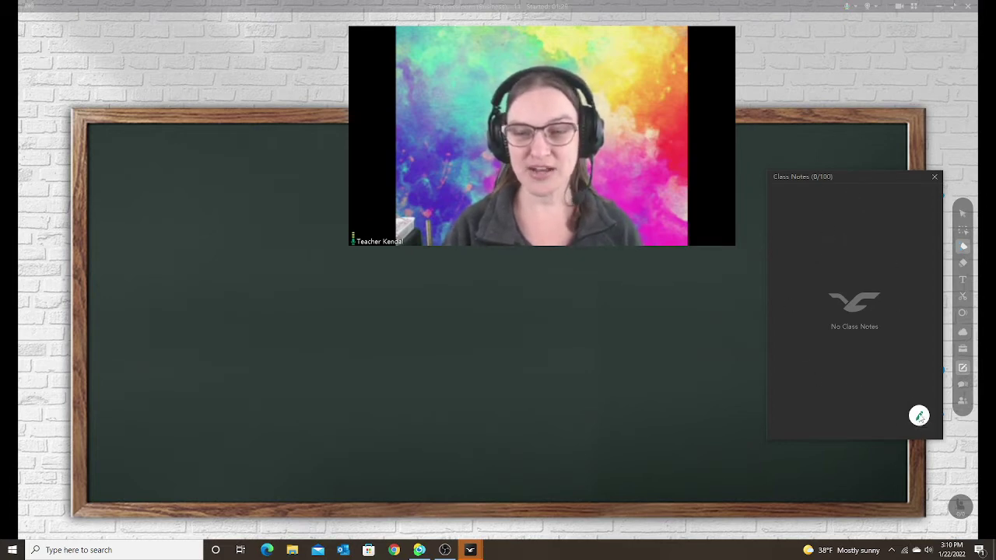
left_click(919, 417)
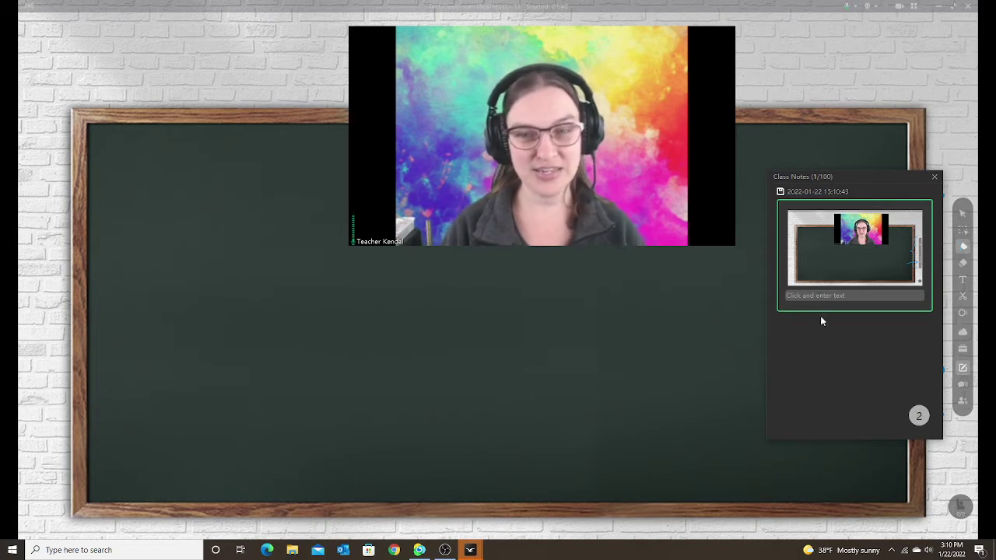
type("Hello")
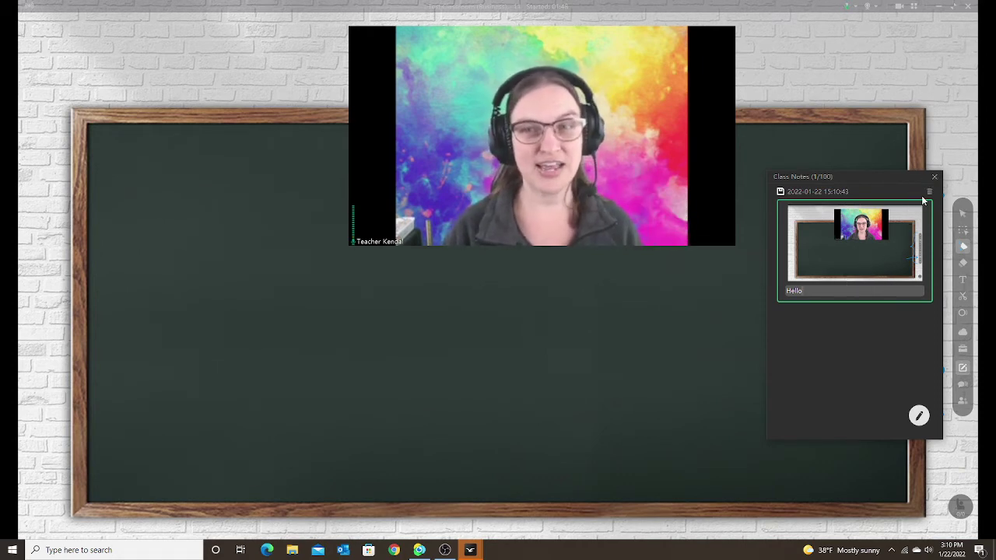
left_click(935, 179)
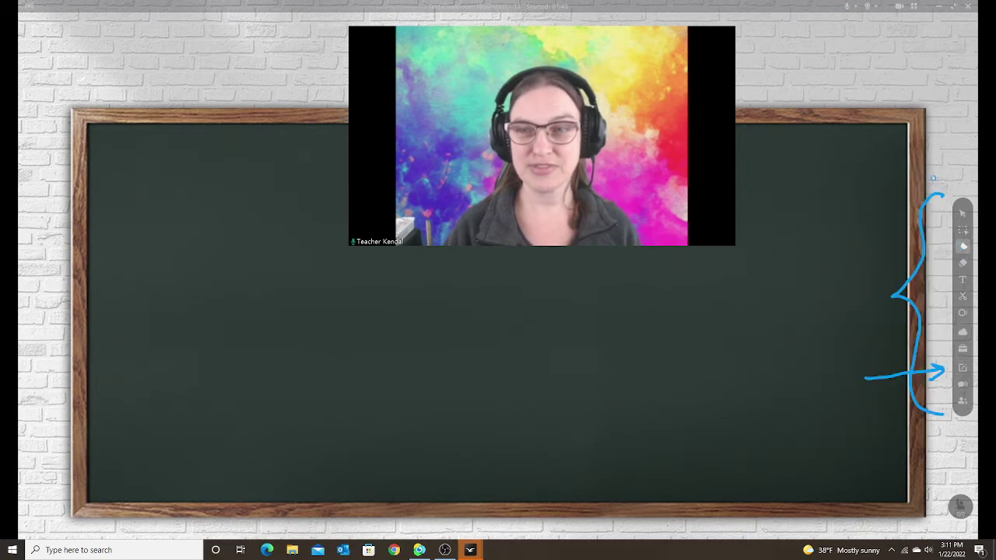
left_click(962, 369)
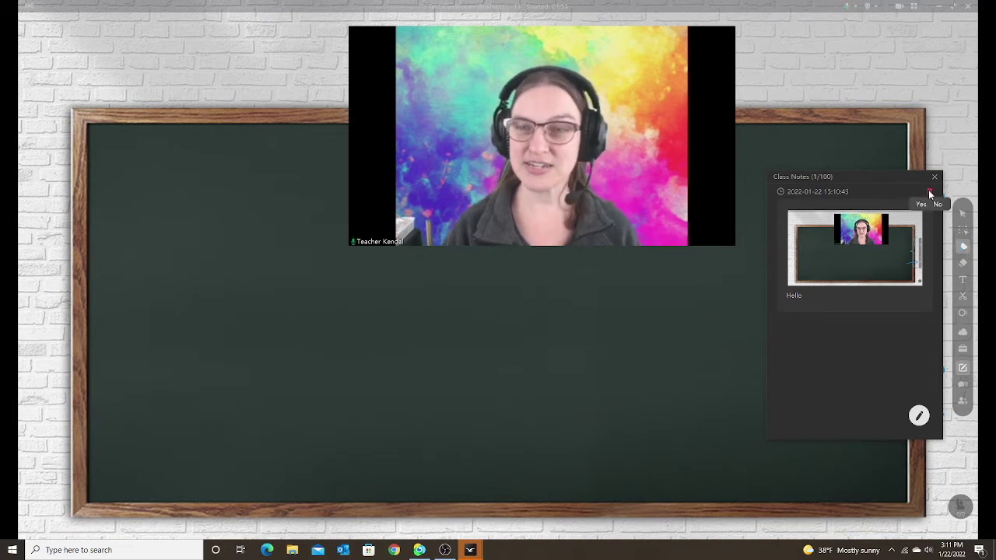
left_click(938, 204)
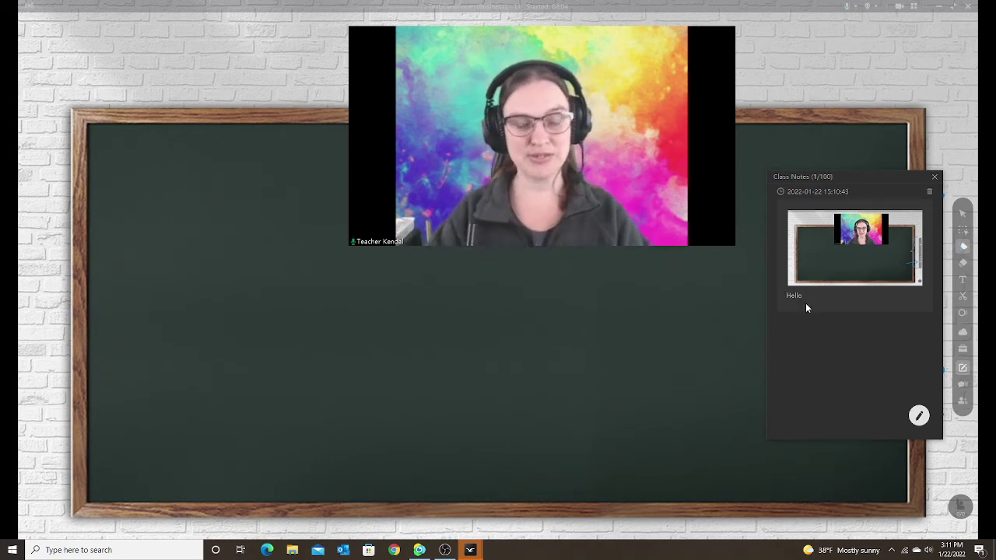
left_click(935, 179)
Add the text "An umbrella can protect me from the rain." to the blackboard and move it so it fits within the frame.
left_click(962, 279)
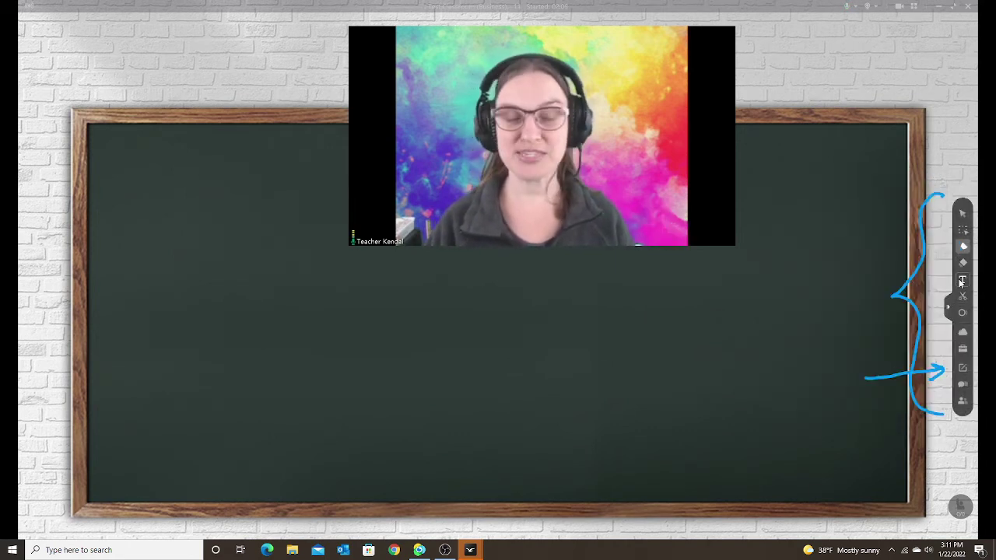
left_click(504, 350)
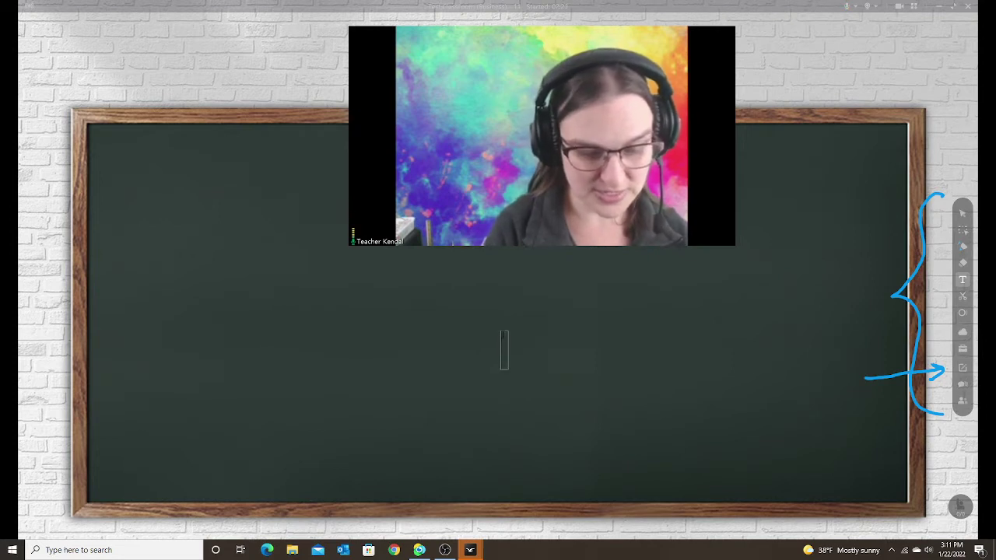
type("An")
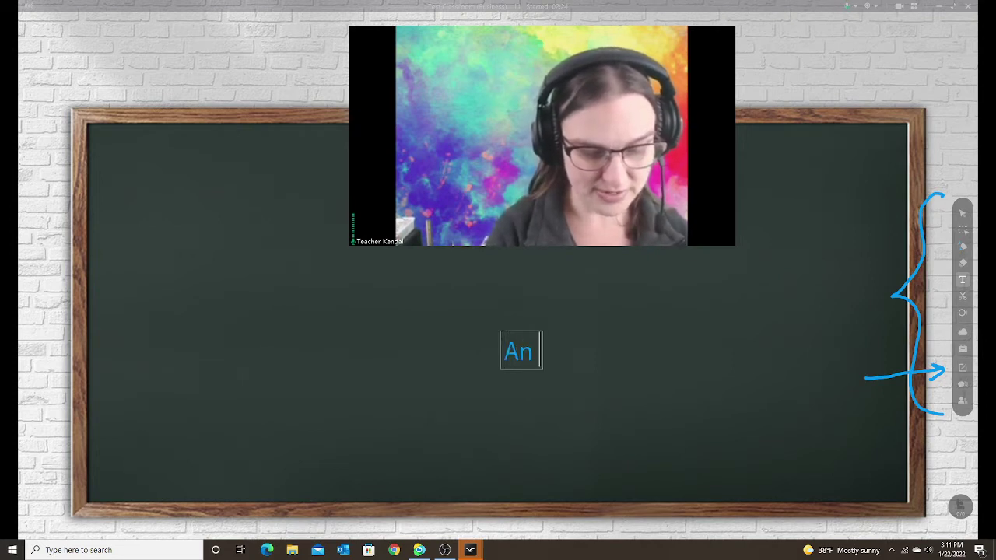
type(" umbrella can ")
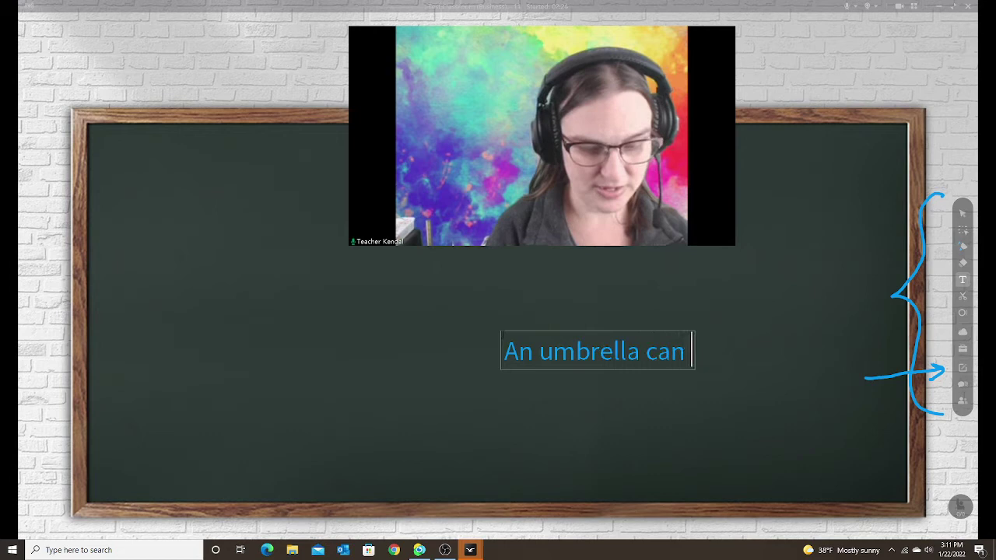
type("prote")
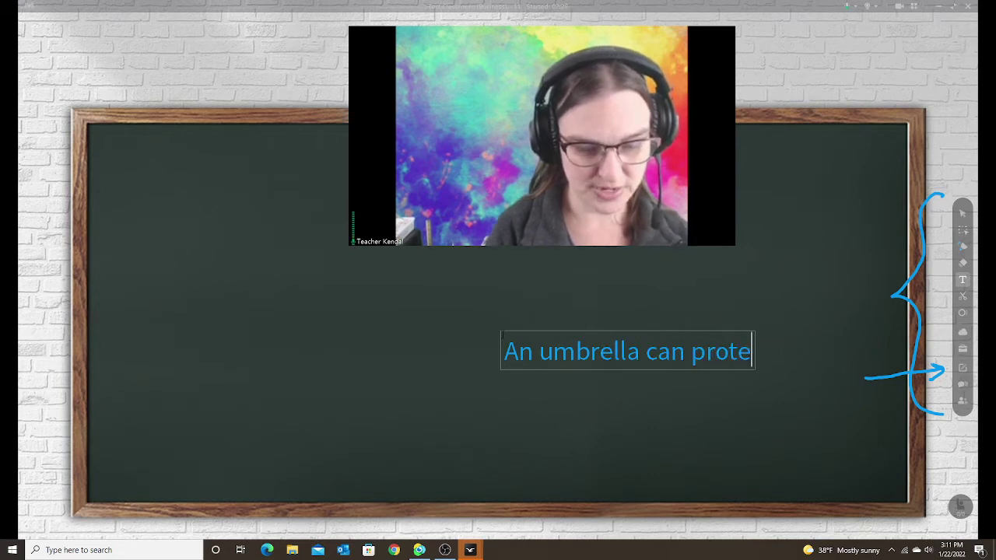
type("ct me from the rain.")
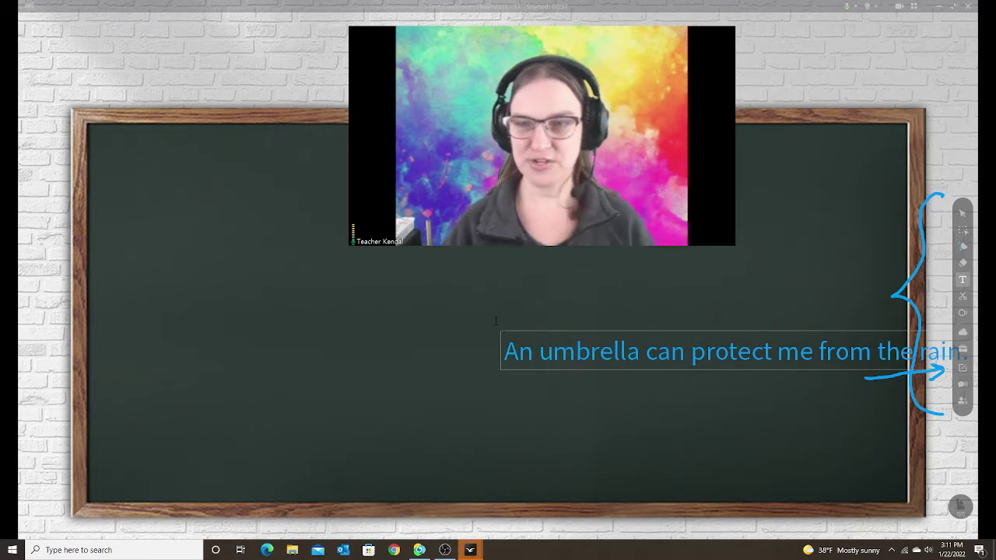
left_click(963, 230)
left_click_drag(777, 353, 638, 350)
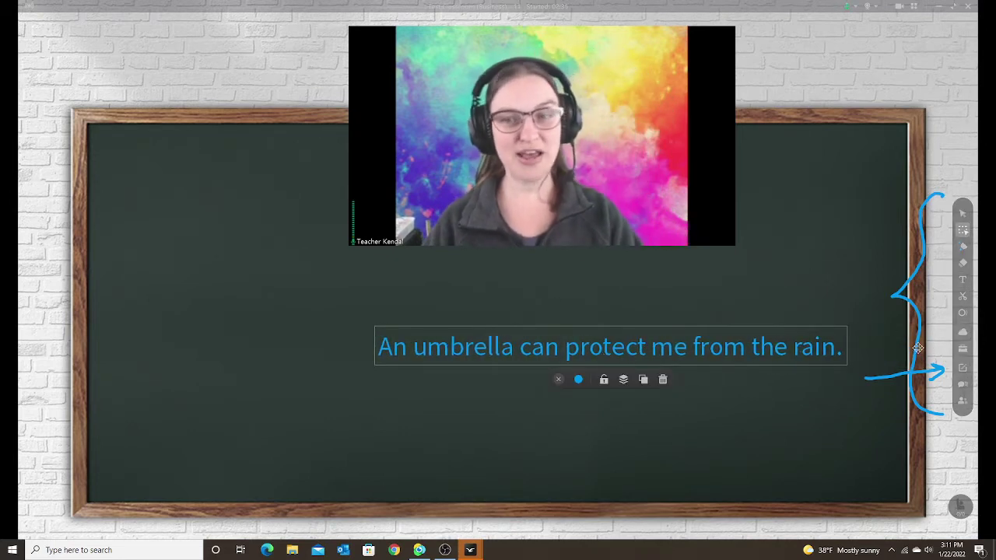
Capture the blackboard with the umbrella sentence as a new class note without a caption and close the notes.
left_click(963, 369)
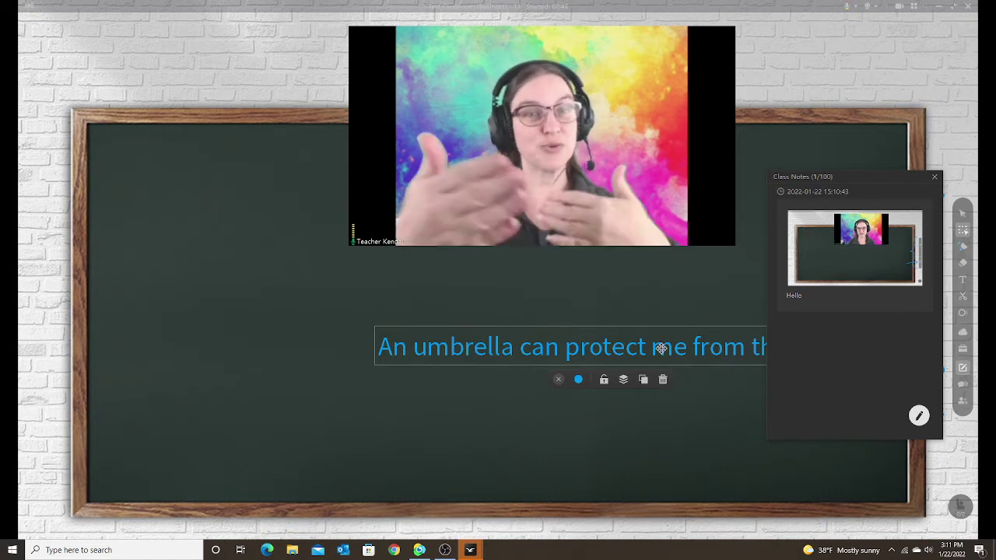
left_click(919, 416)
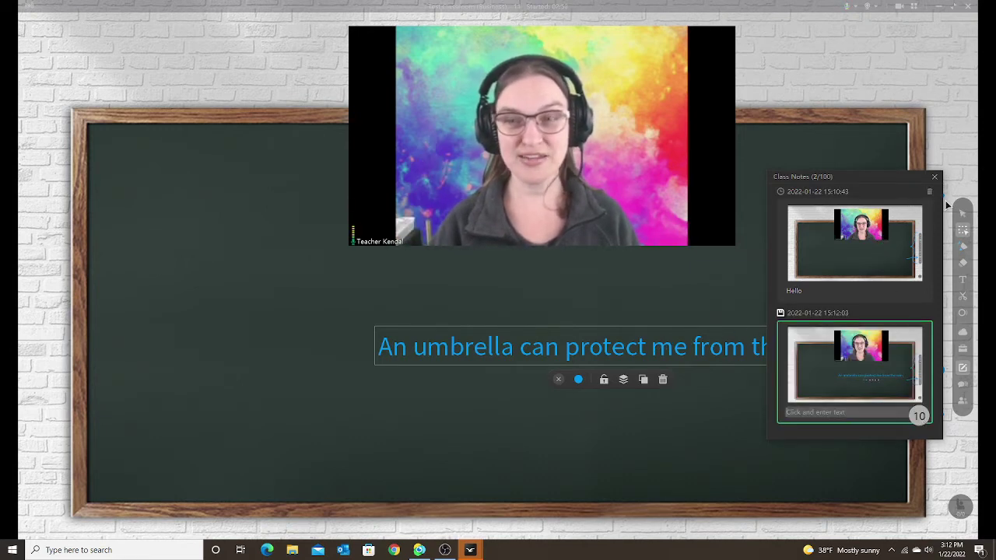
left_click(934, 177)
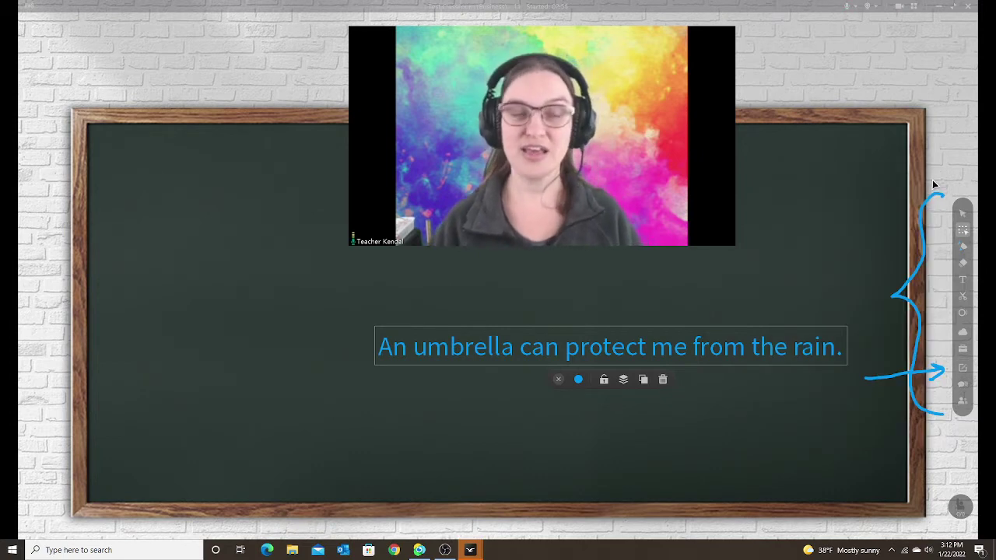
Handwrite a P above the word "protect" and capture the annotated blackboard as another class note.
left_click(962, 367)
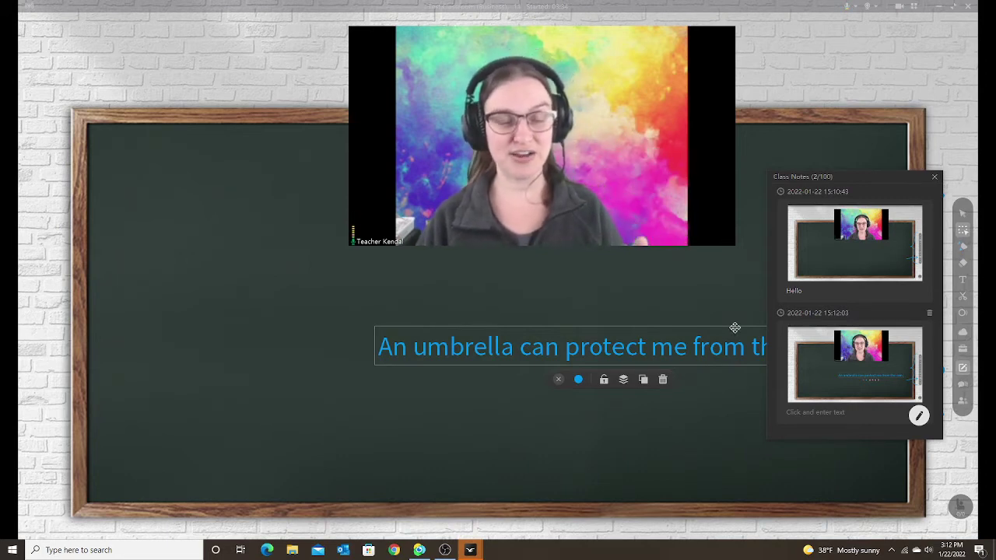
mouse_move(654, 206)
left_click_drag(654, 206, 670, 179)
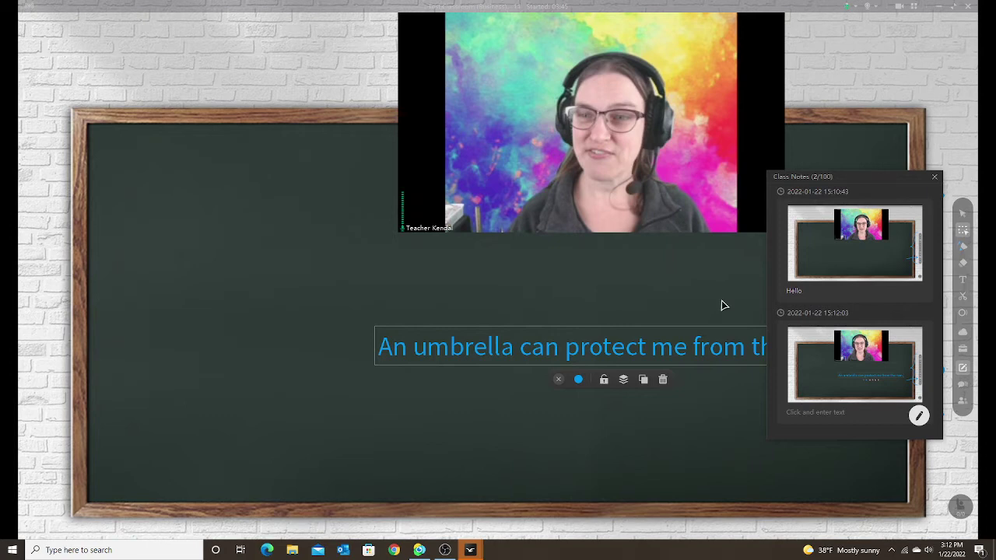
left_click(963, 244)
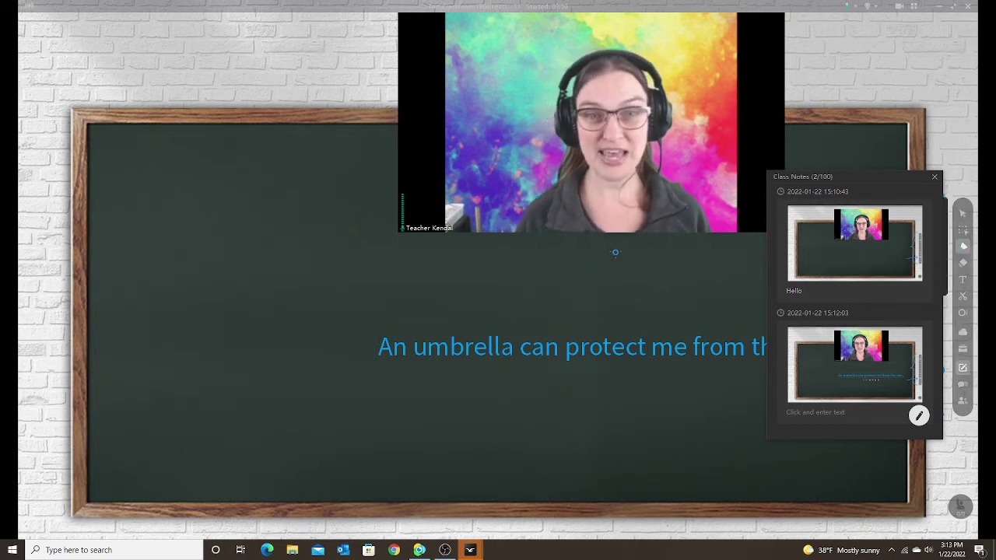
left_click_drag(596, 314, 598, 323)
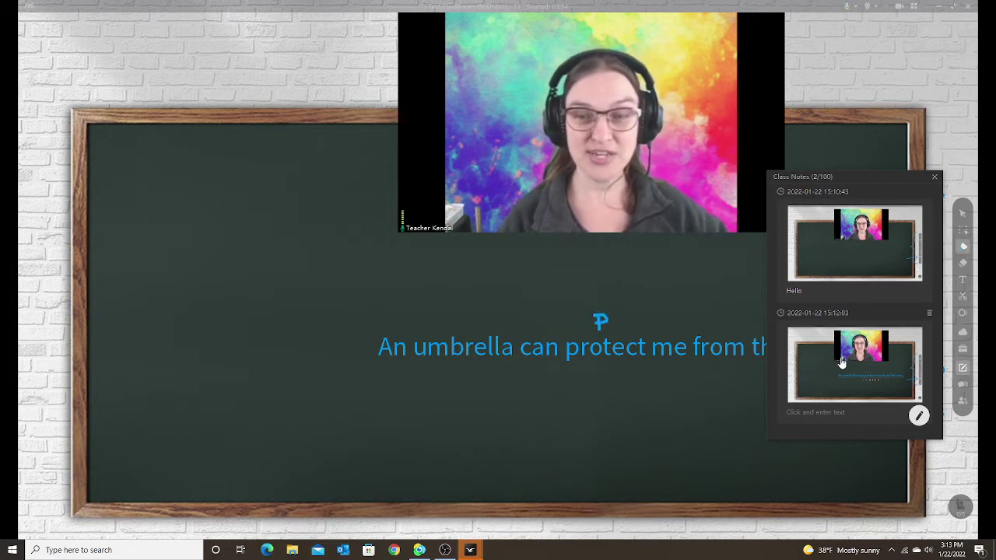
left_click(919, 416)
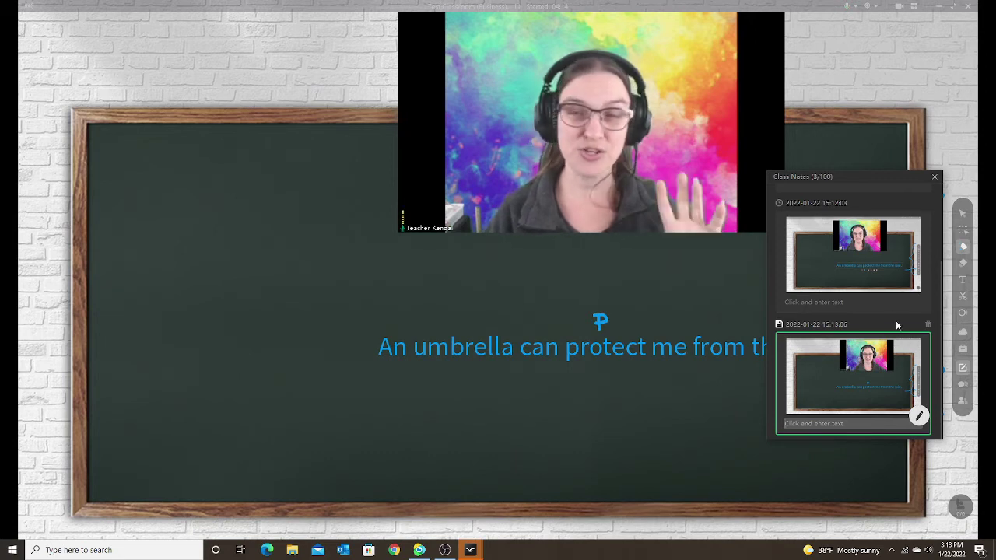
left_click(919, 416)
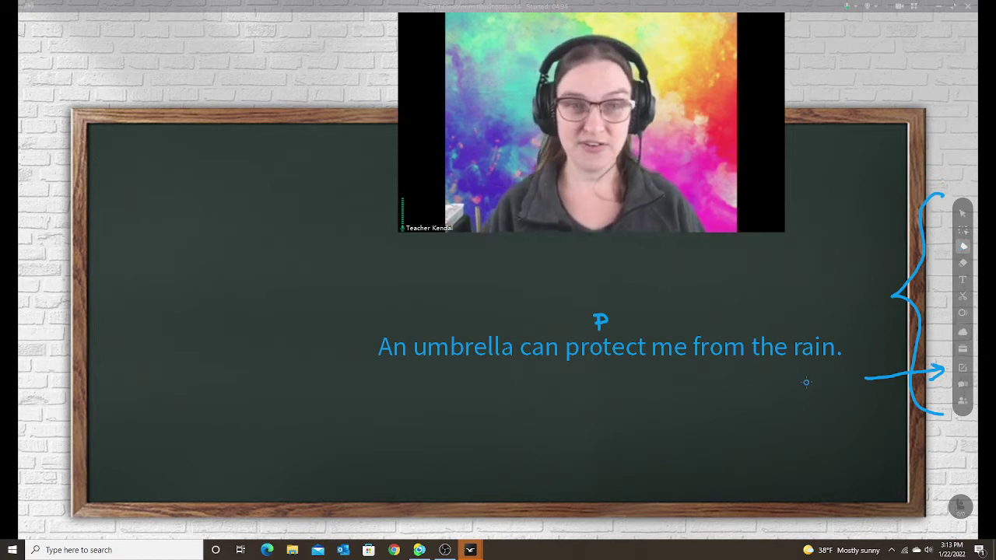
Move the video window closer to the sentence, and confirm the lesson evaluation without rating the student.
left_click_drag(690, 181, 752, 222)
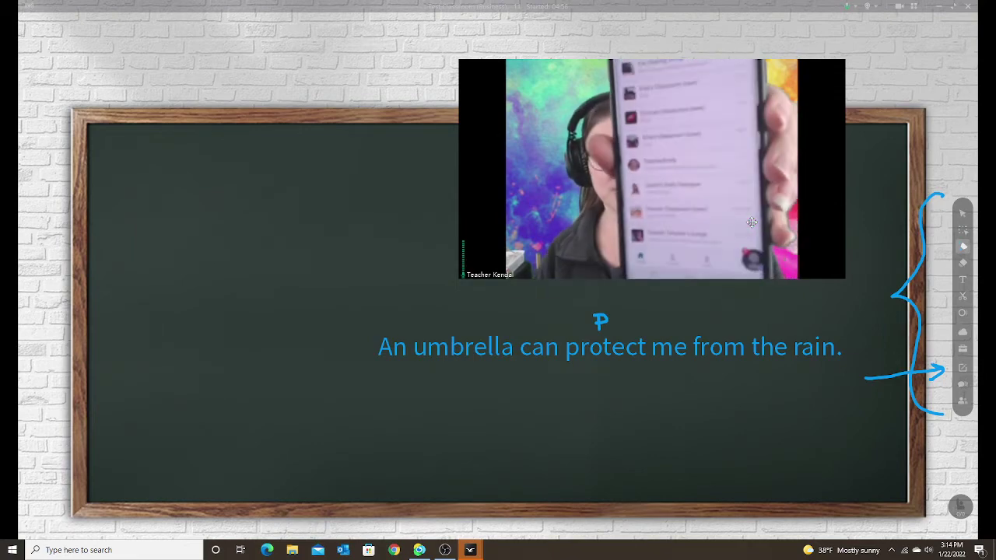
double_click(752, 222)
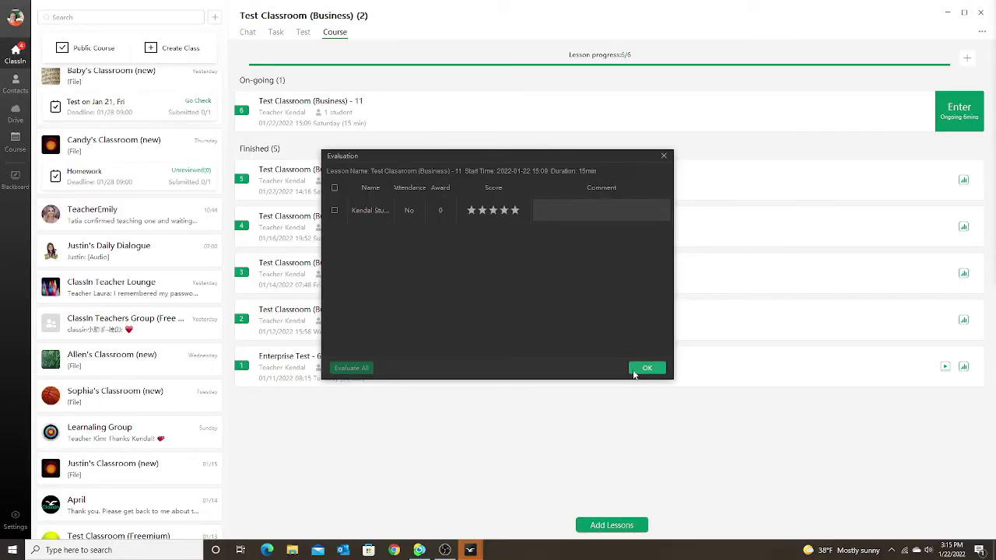
left_click(647, 368)
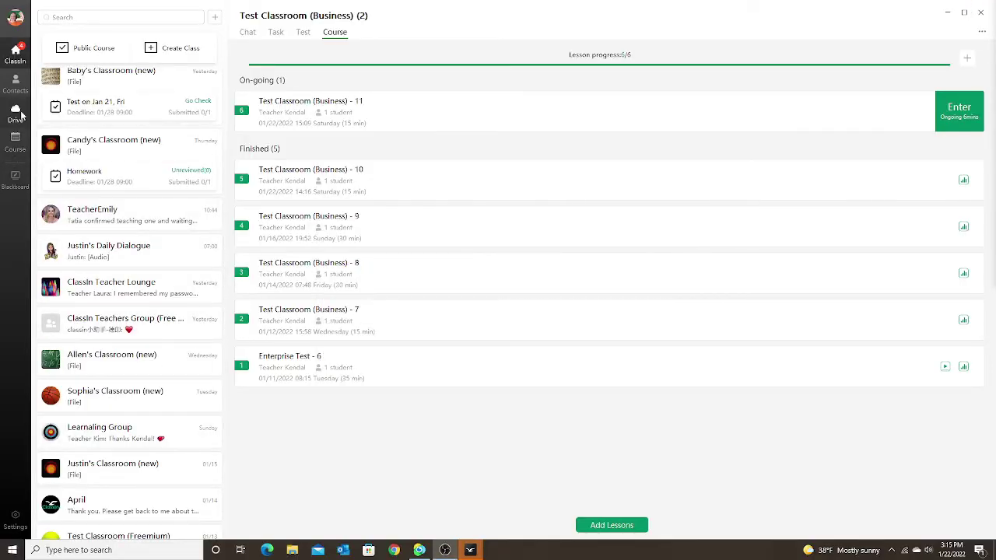
Open the teaching report of Test Classroom (Business) - 10 from the course calendar in a smaller window clear of the lesson names.
left_click(13, 142)
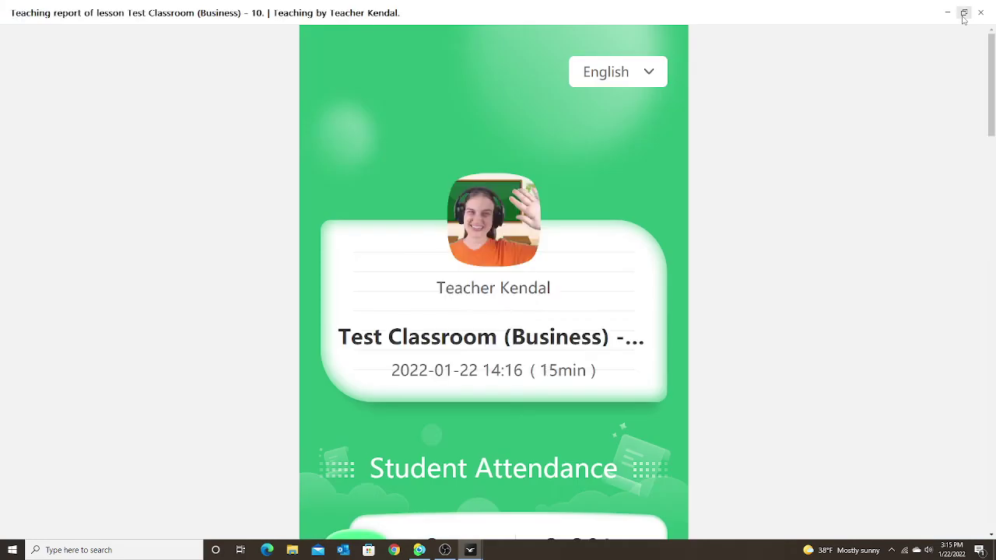
left_click(963, 13)
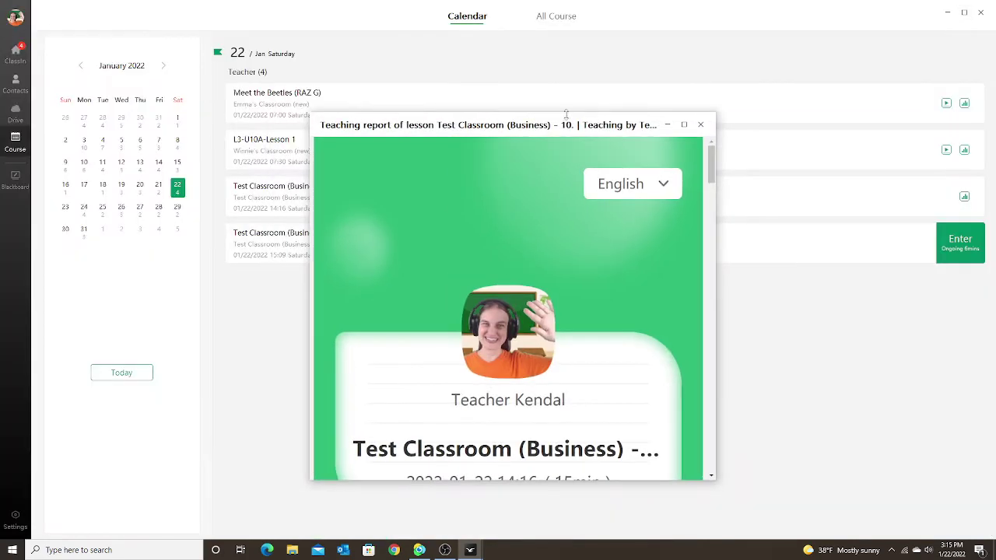
left_click_drag(565, 120, 708, 92)
Review the report's attendance and blackboard-writing sections, then enlarge the class note captures and browse to the third one.
scroll(690, 303, "down", 1)
scroll(690, 303, "down", 10)
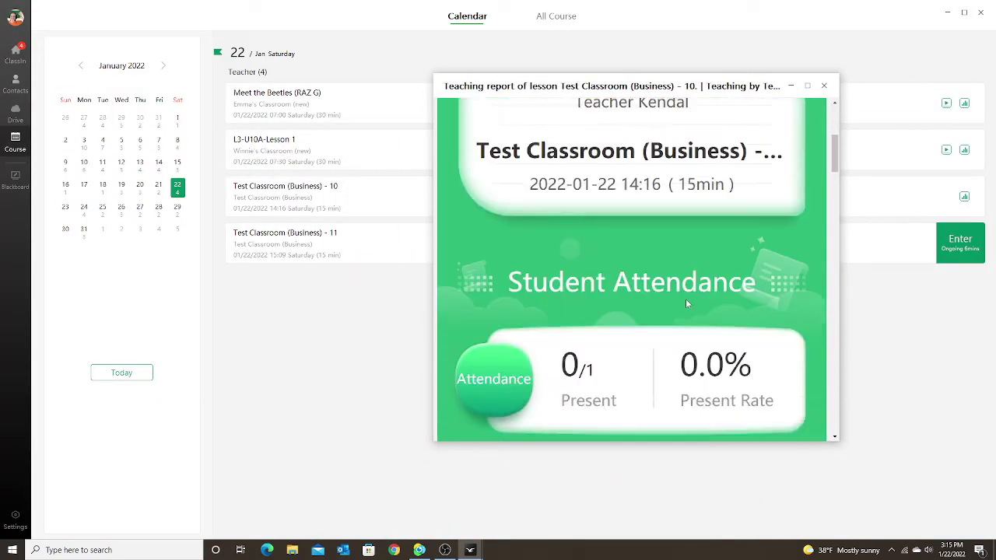
scroll(683, 305, "down", 8)
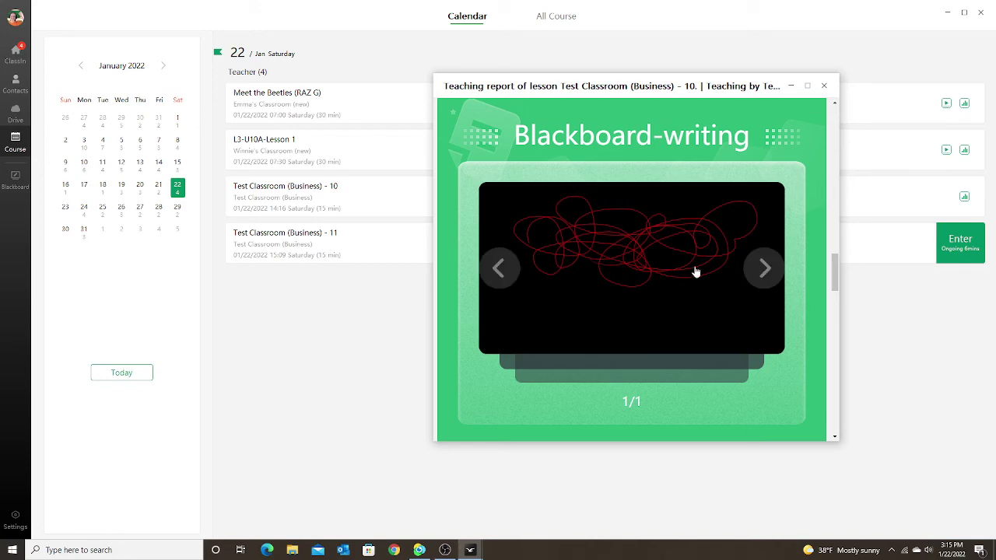
scroll(754, 272, "down", 5)
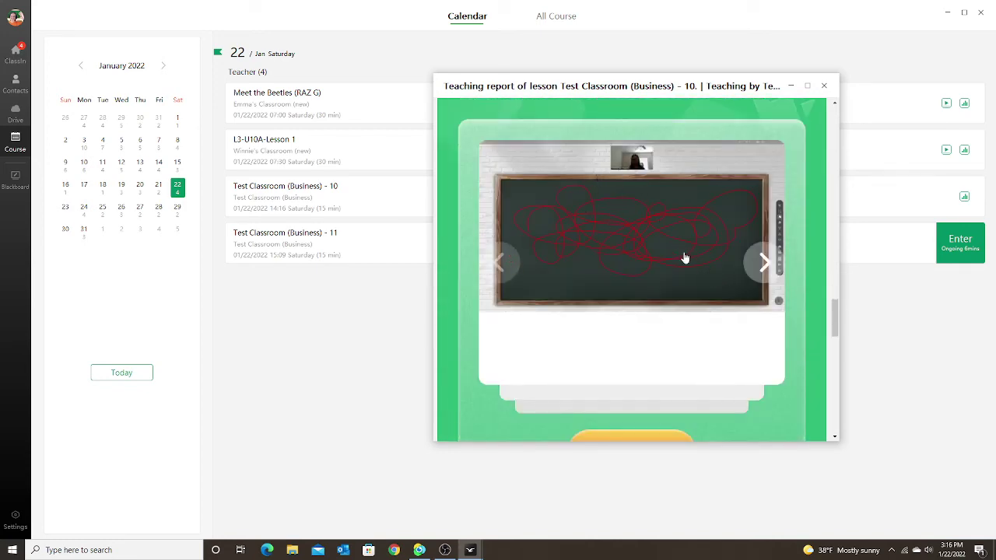
left_click(685, 258)
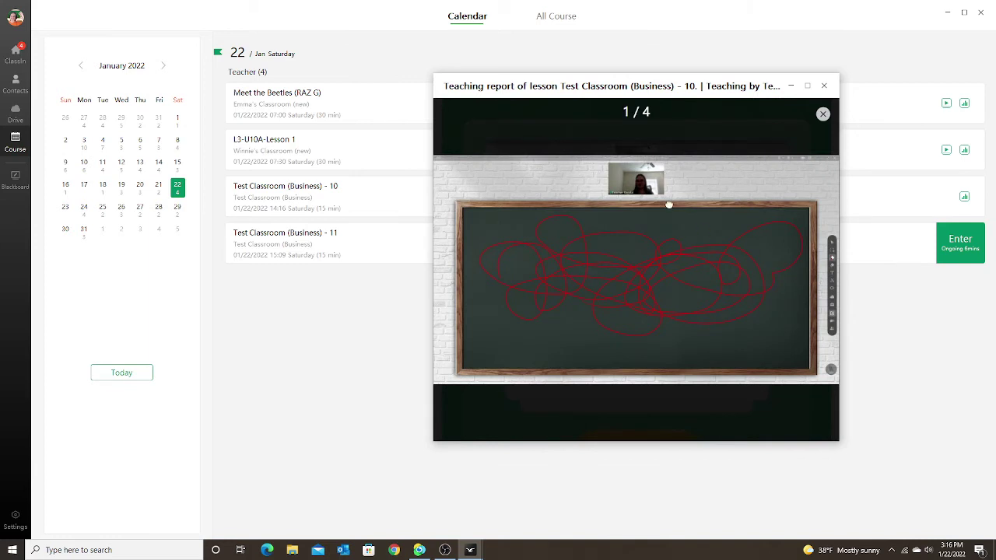
left_click_drag(668, 205, 607, 251)
left_click_drag(702, 264, 502, 269)
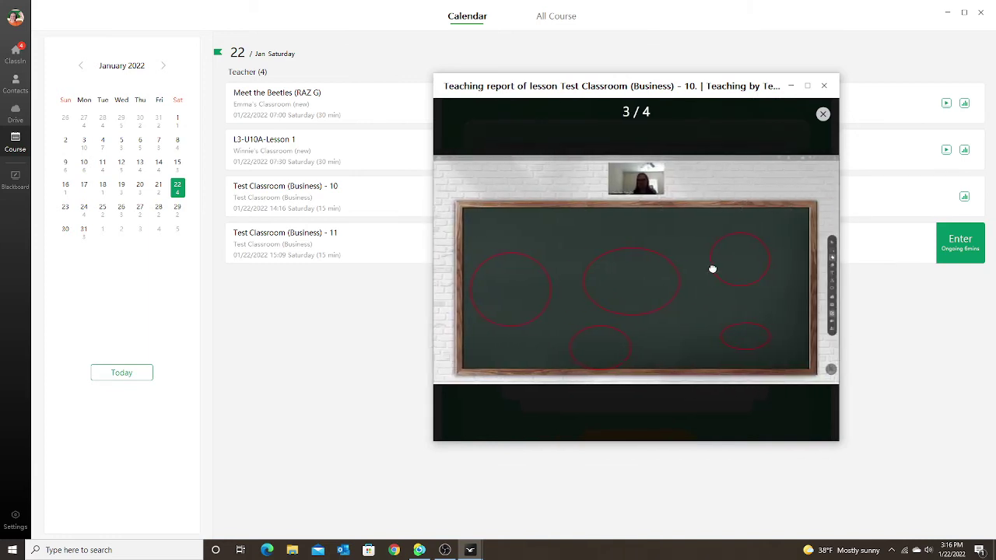
Browse on to the last of the enlarged class note captures and close the enlarged view.
left_click_drag(712, 269, 583, 280)
left_click_drag(745, 285, 591, 296)
left_click_drag(695, 295, 560, 300)
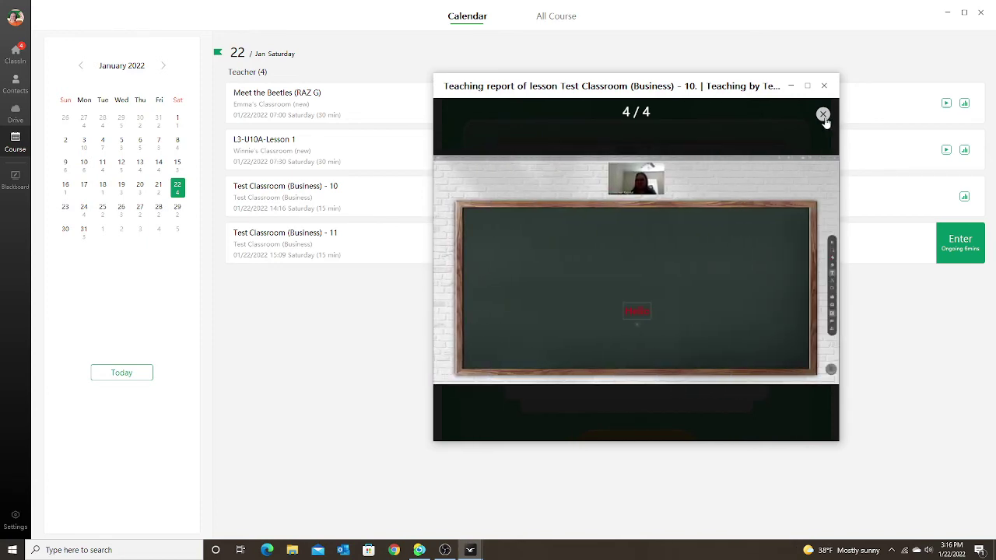
left_click(822, 114)
Review the report's Wonderful moment and teacher's evaluation sections, and close the teaching report.
scroll(684, 330, "down", 5)
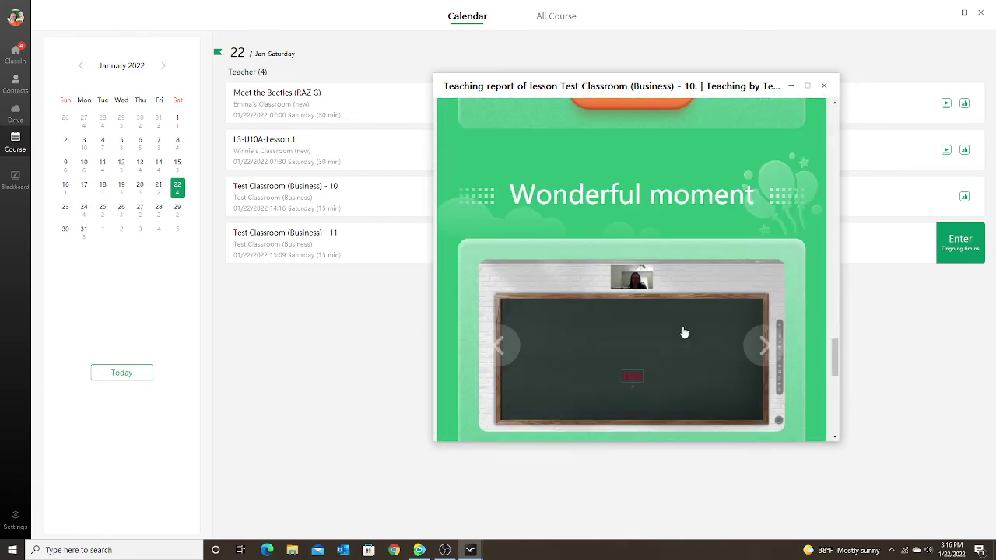
scroll(683, 333, "down", 8)
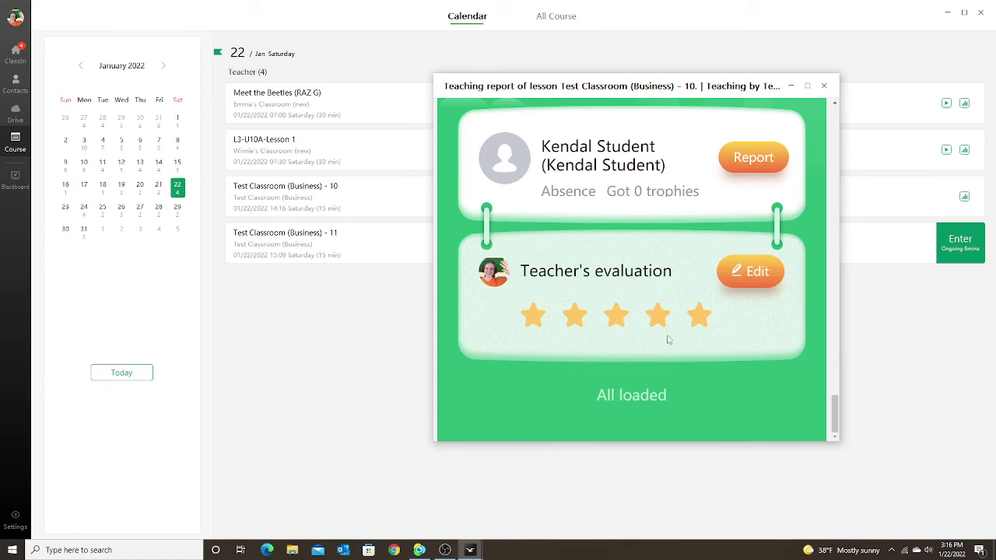
scroll(669, 350, "up", 5)
scroll(669, 319, "up", 2)
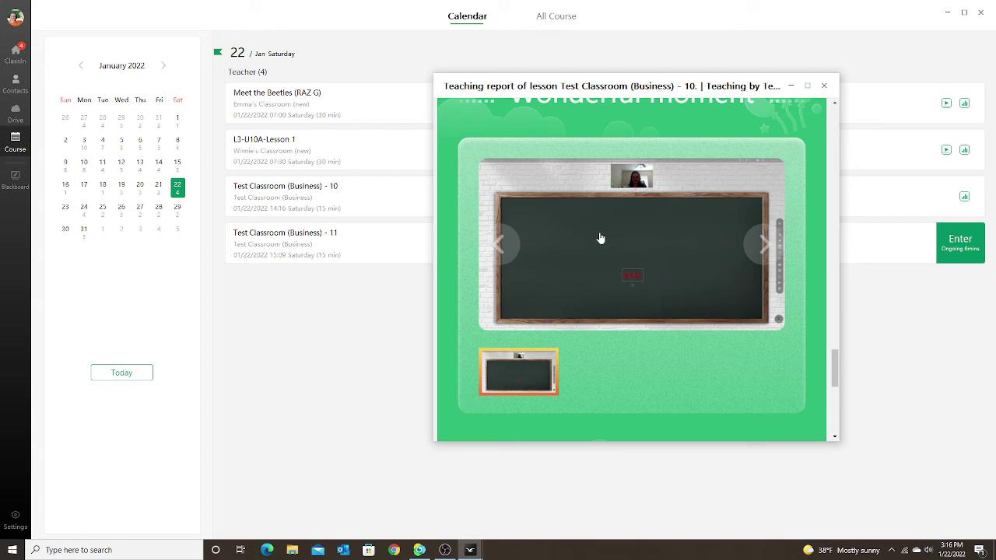
scroll(635, 303, "up", 2)
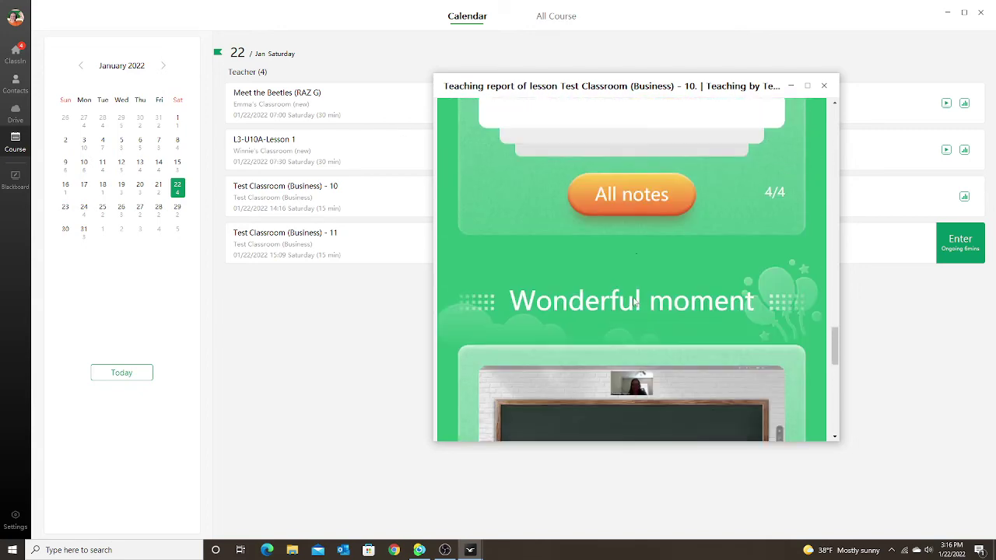
scroll(622, 303, "down", 6)
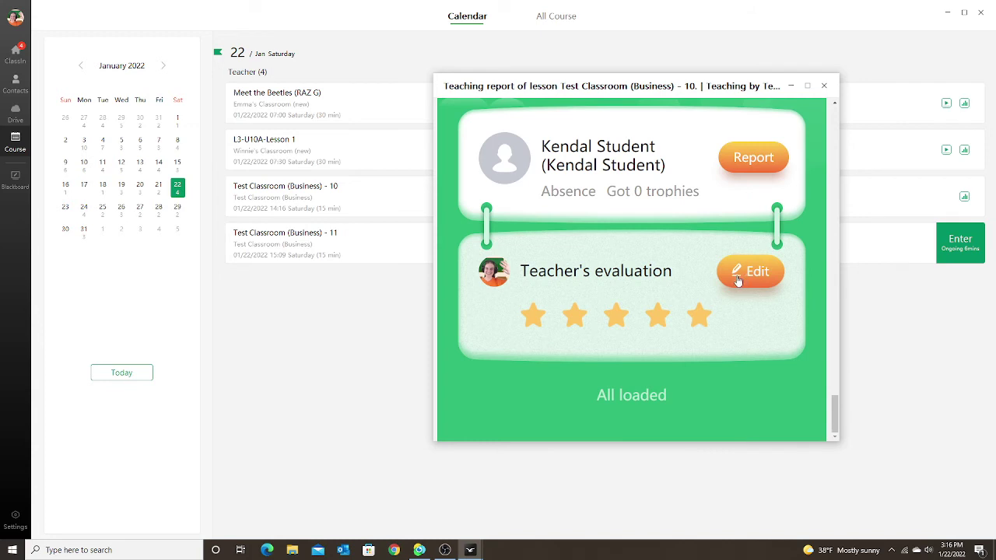
left_click(824, 86)
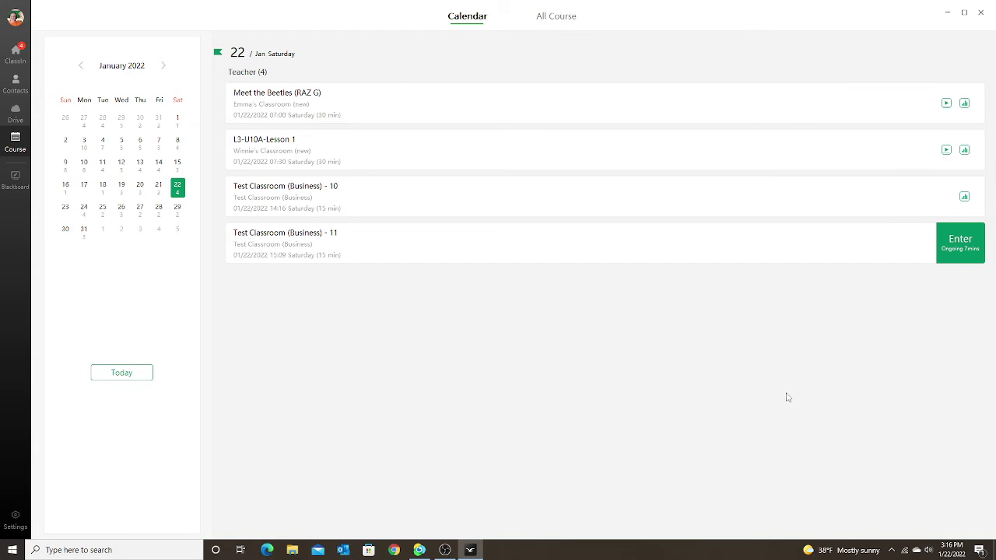